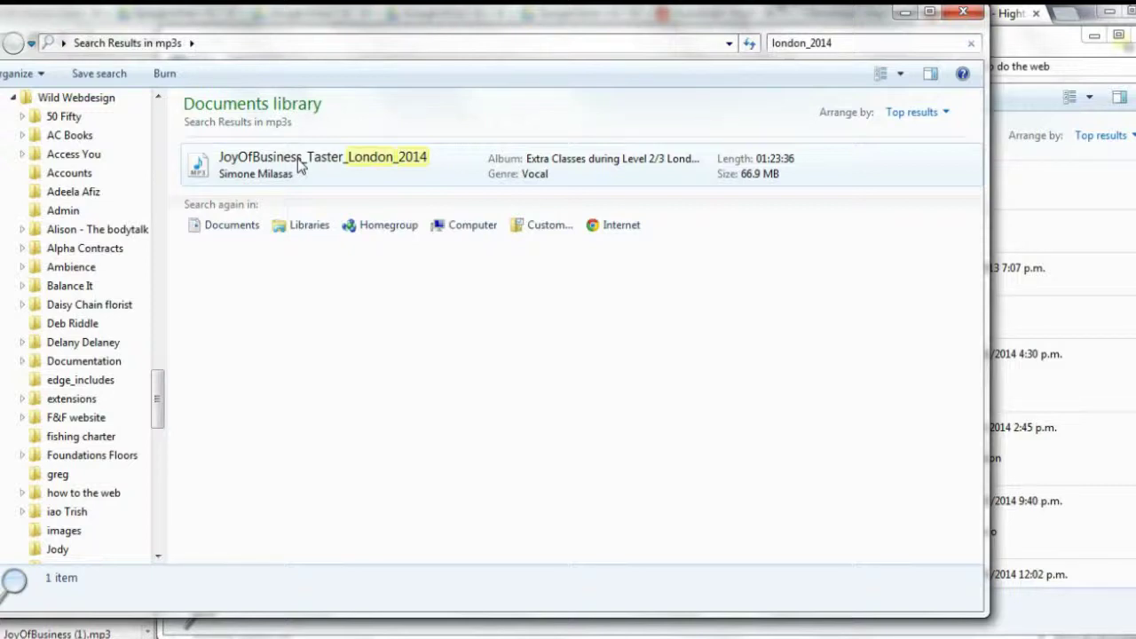
Open the JoyOfBusiness_Taster_London_2014 MP3 in iTunes and pause its playback
right_click(298, 160)
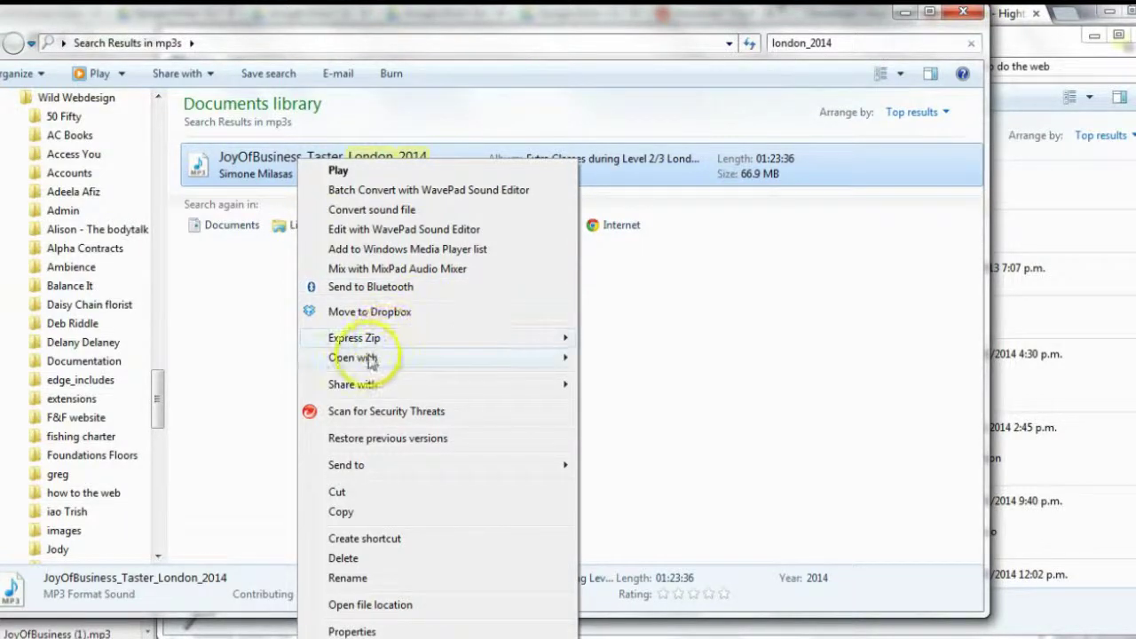
mouse_move(373, 362)
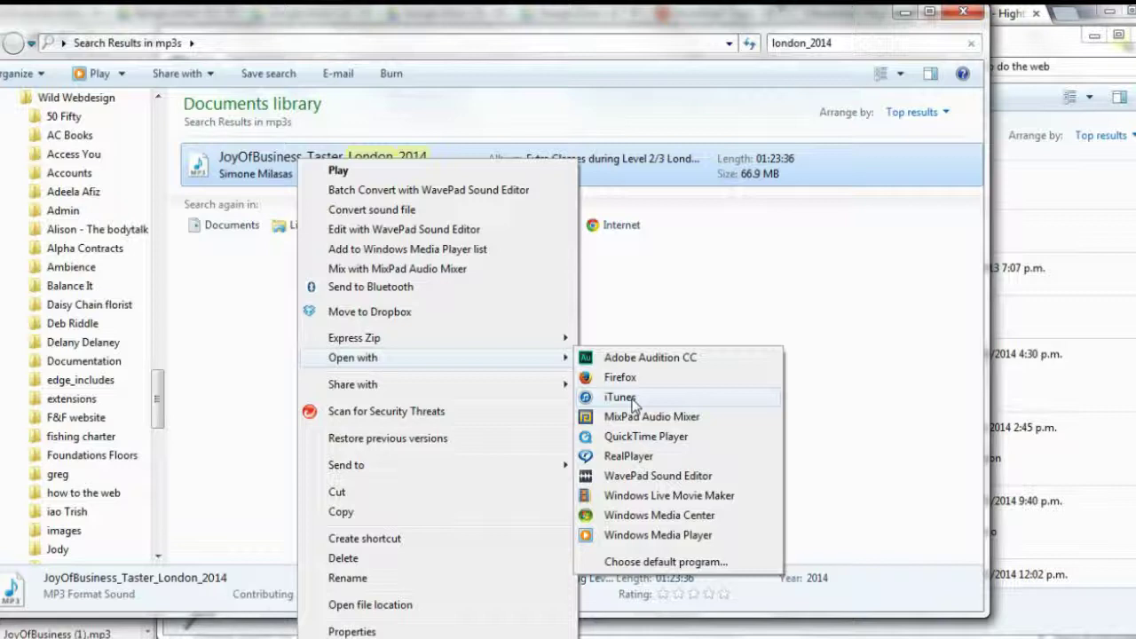
click(632, 400)
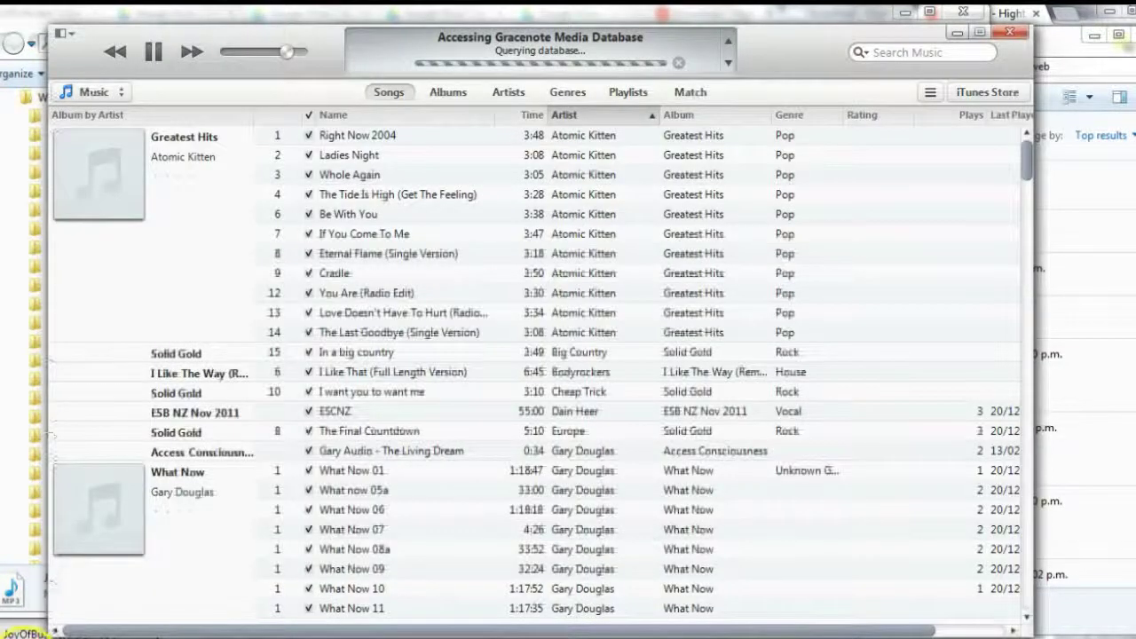
click(153, 54)
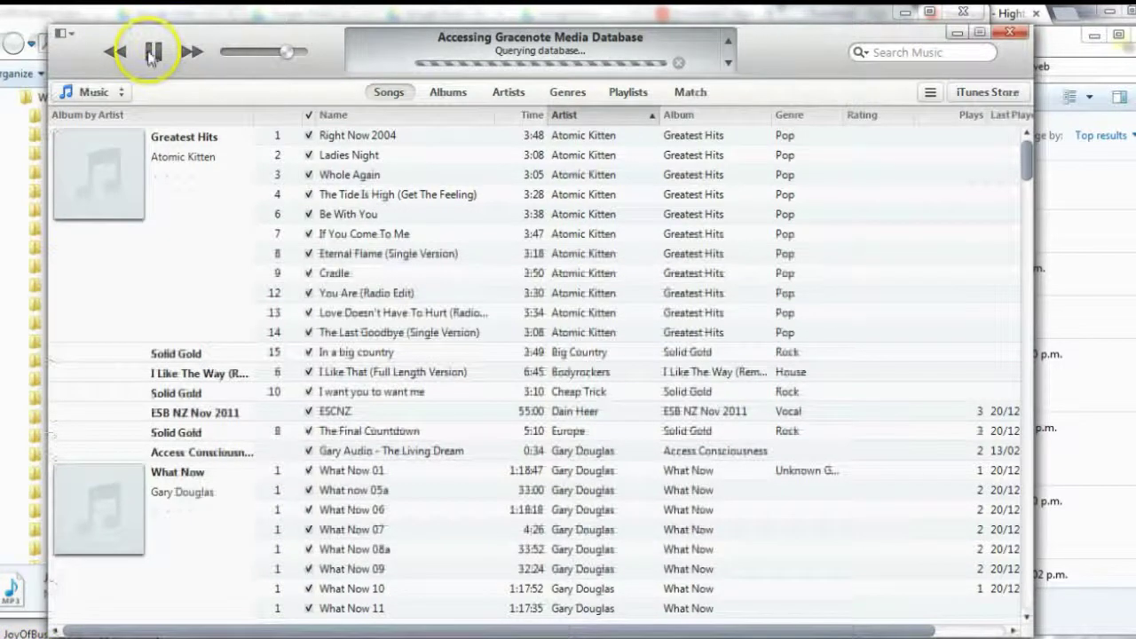
click(152, 55)
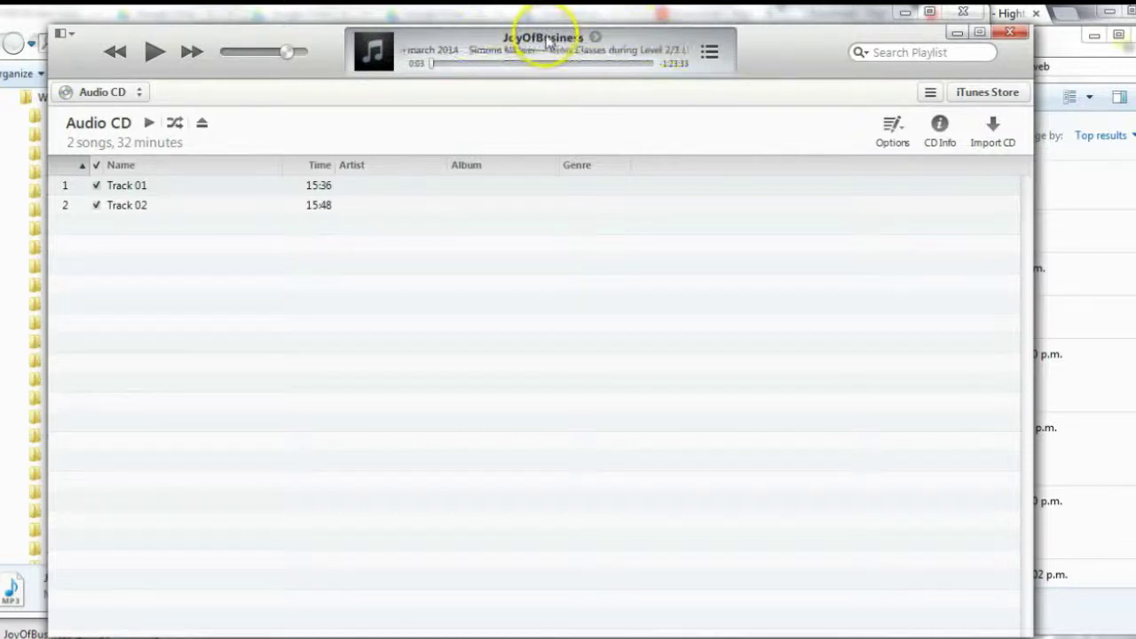
Open the editable tag information of the paused JoyOfBusiness track
click(597, 41)
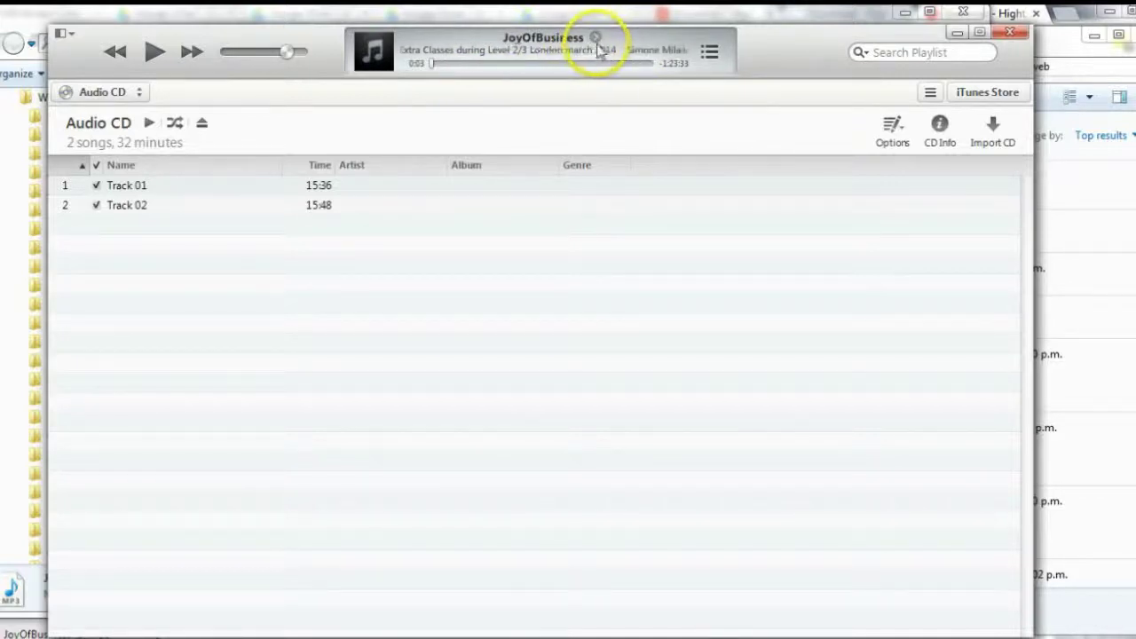
click(595, 41)
click(595, 40)
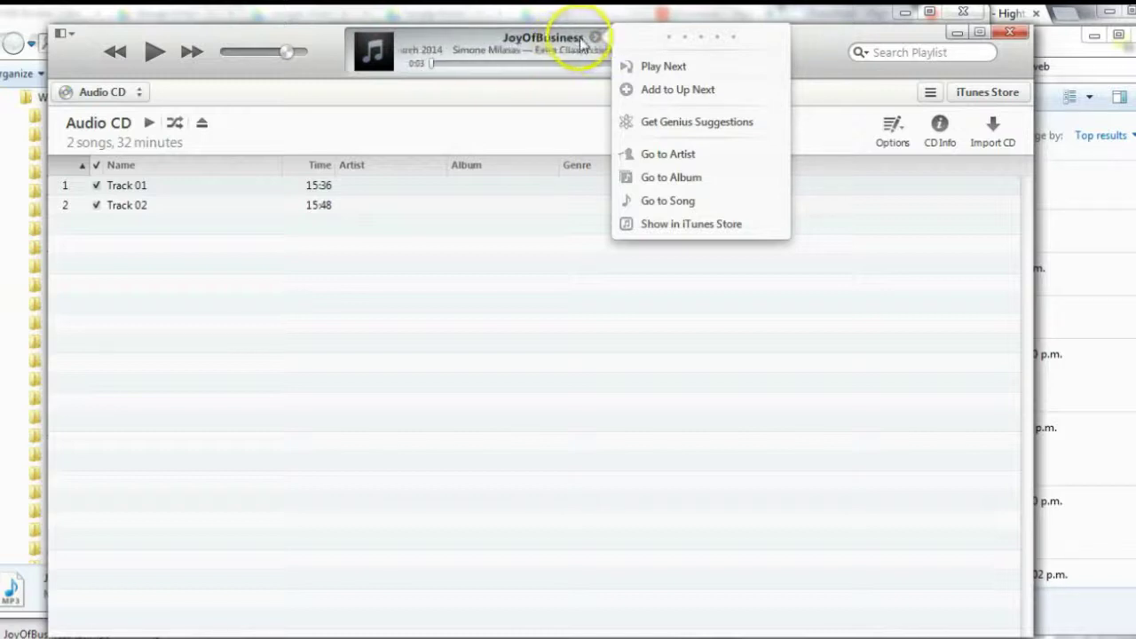
right_click(581, 40)
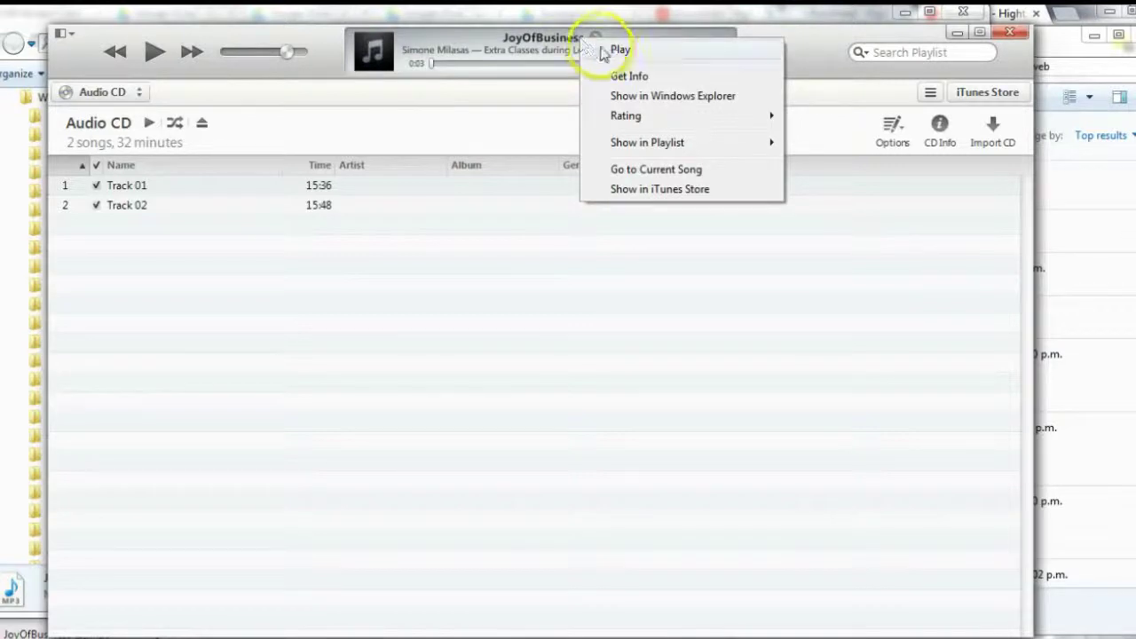
click(656, 78)
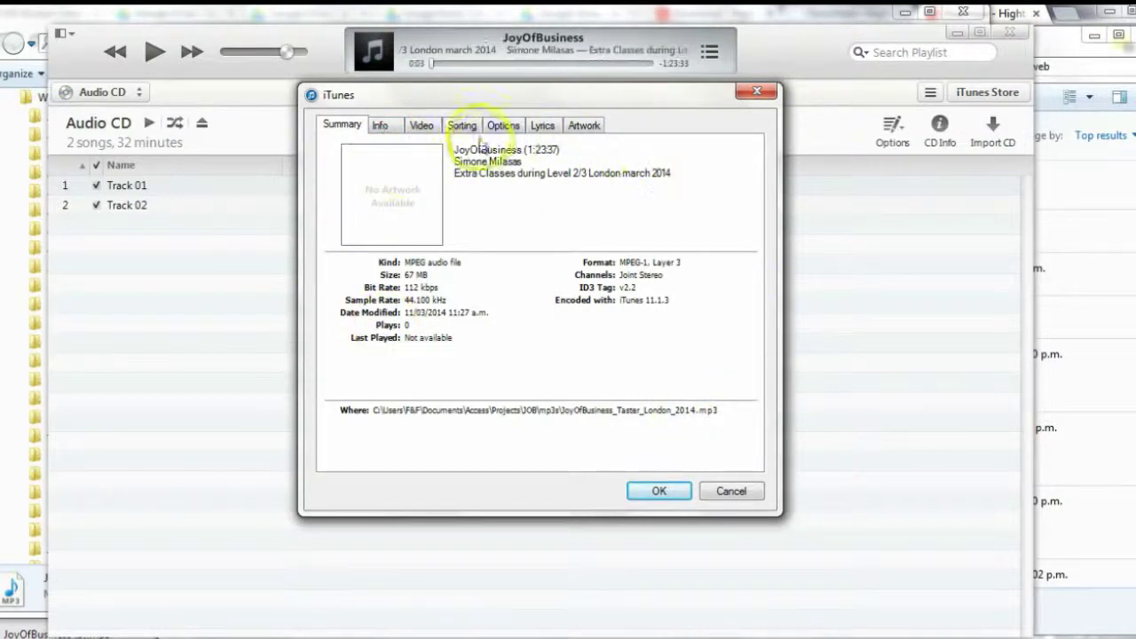
click(382, 127)
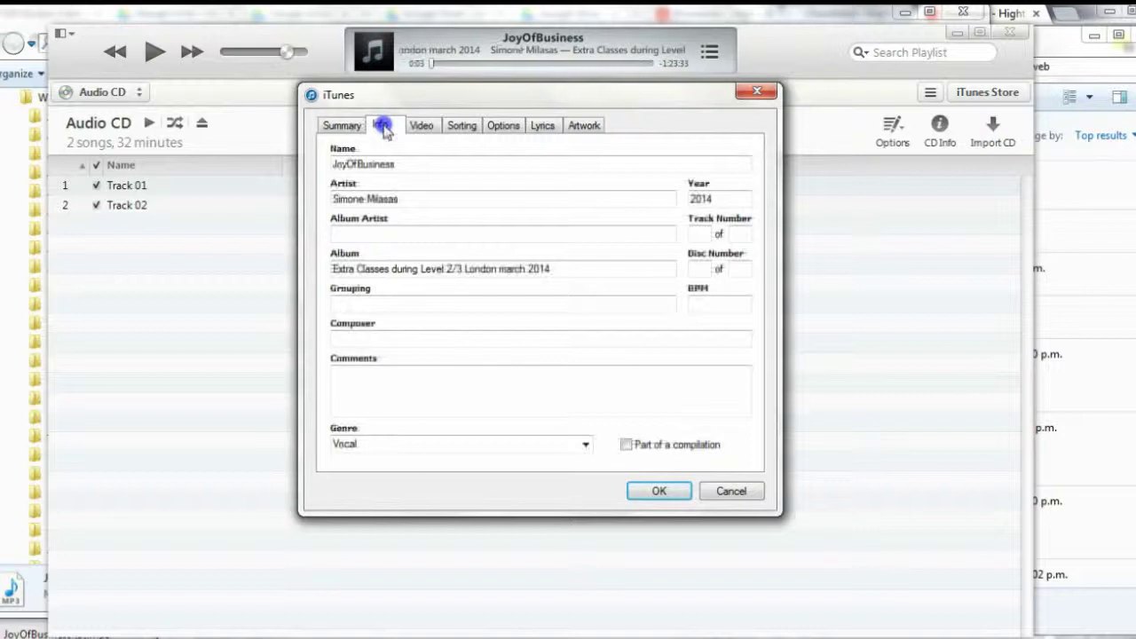
Change the track's name to "Joy Of Business Taster London 2014"
click(348, 164)
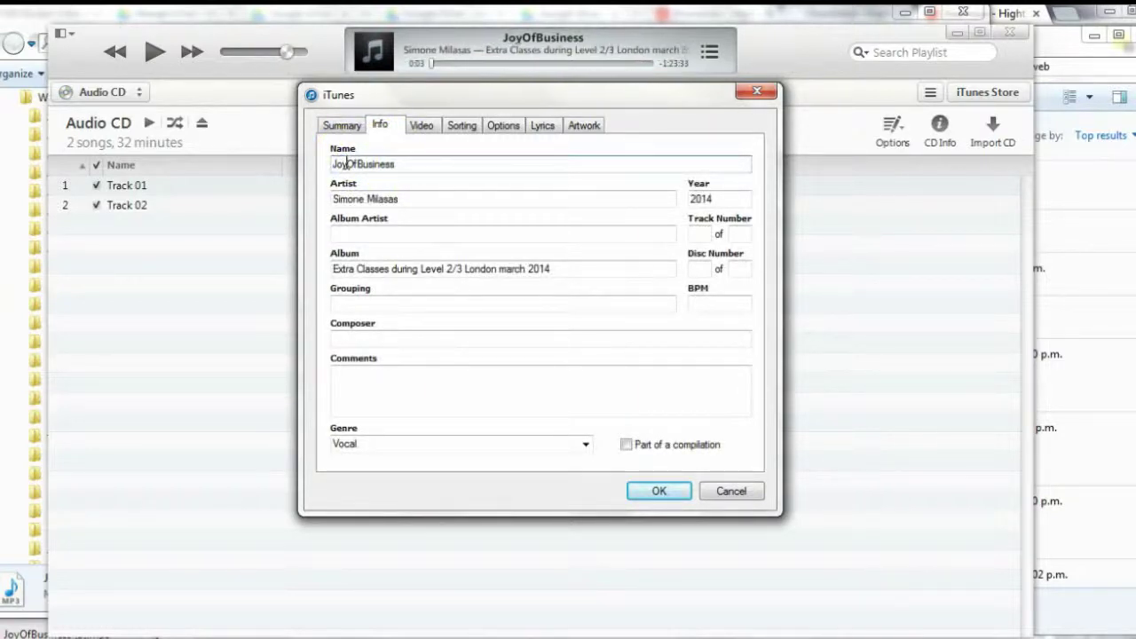
click(359, 164)
text(Business)
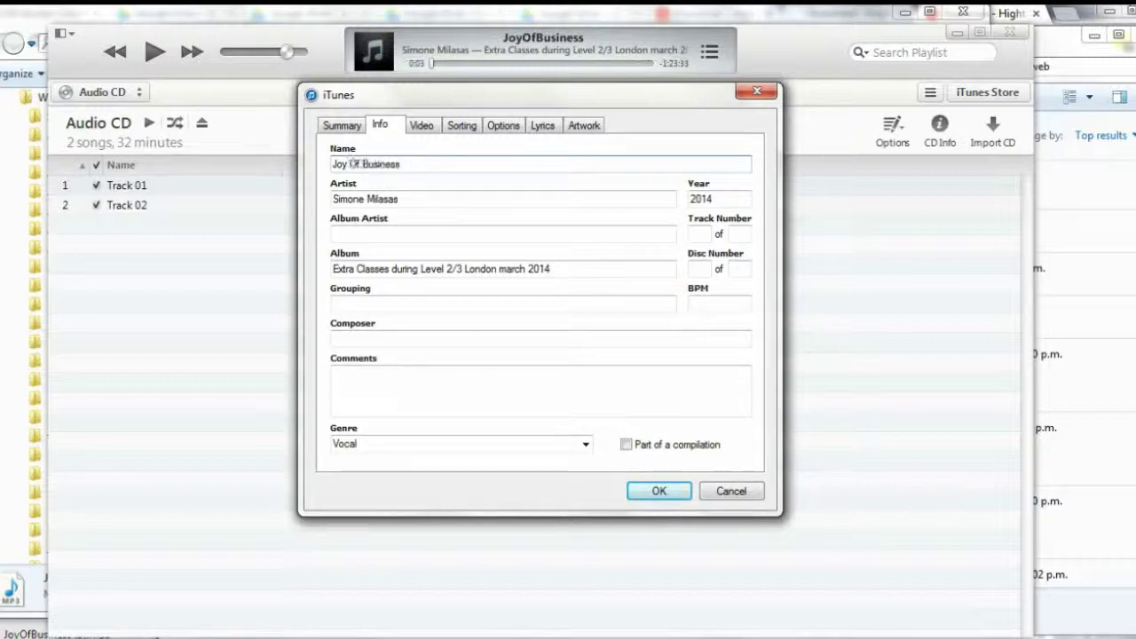
text( Tas)
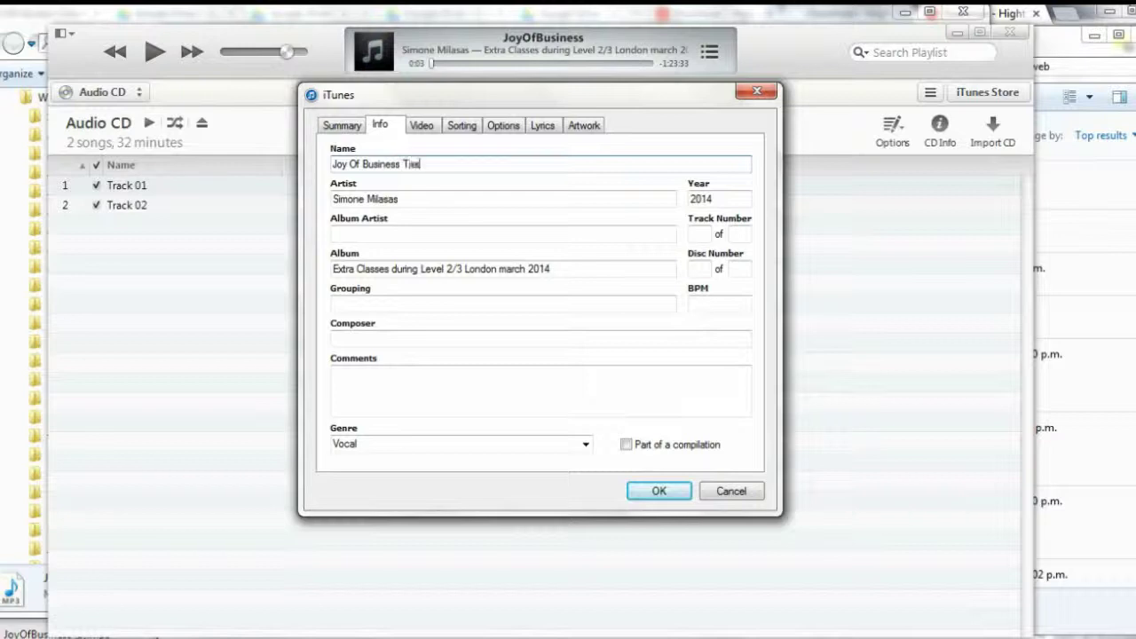
text(ter London 2014)
key(Tab)
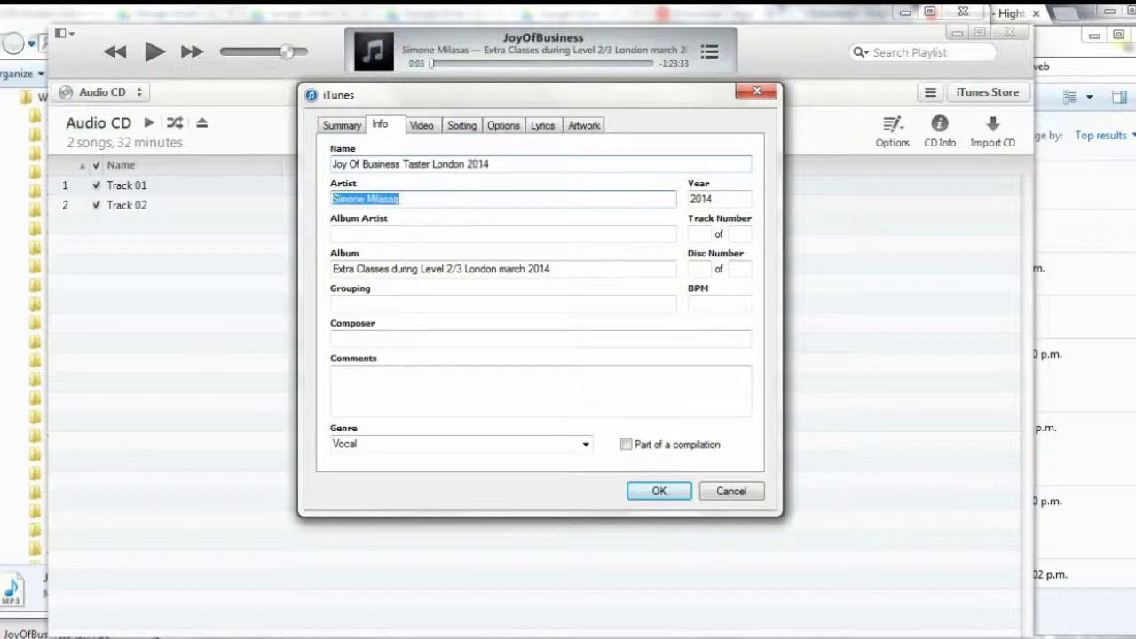
Replace the track's album title with "Joy of Business", leaving the artist fields as they are
key(Tab)
key(Tab)
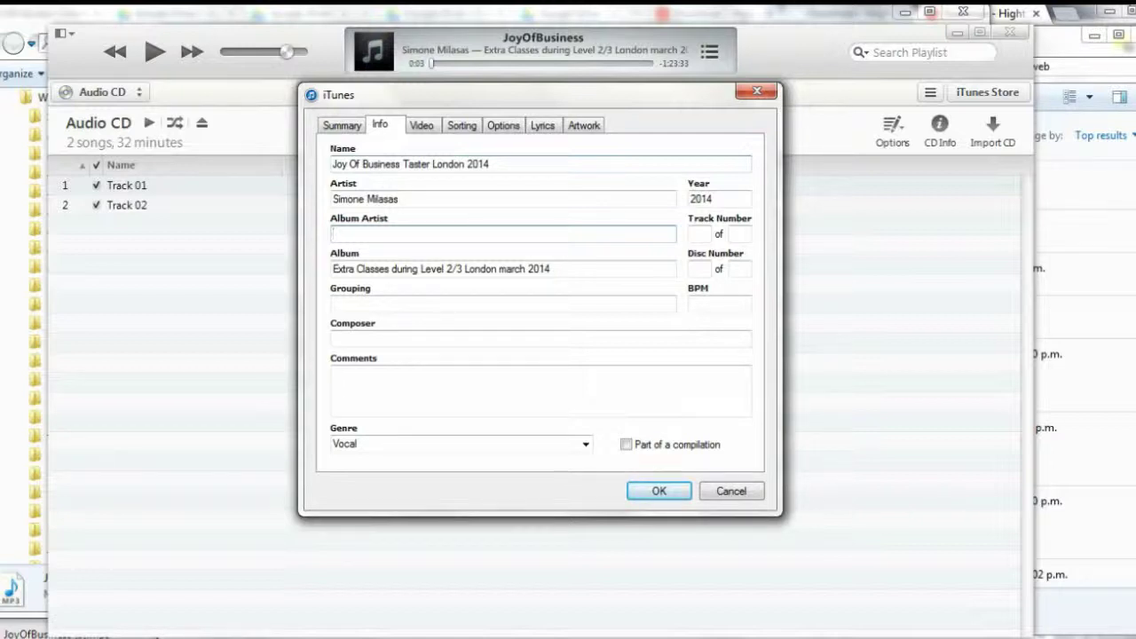
click(730, 233)
key(Tab)
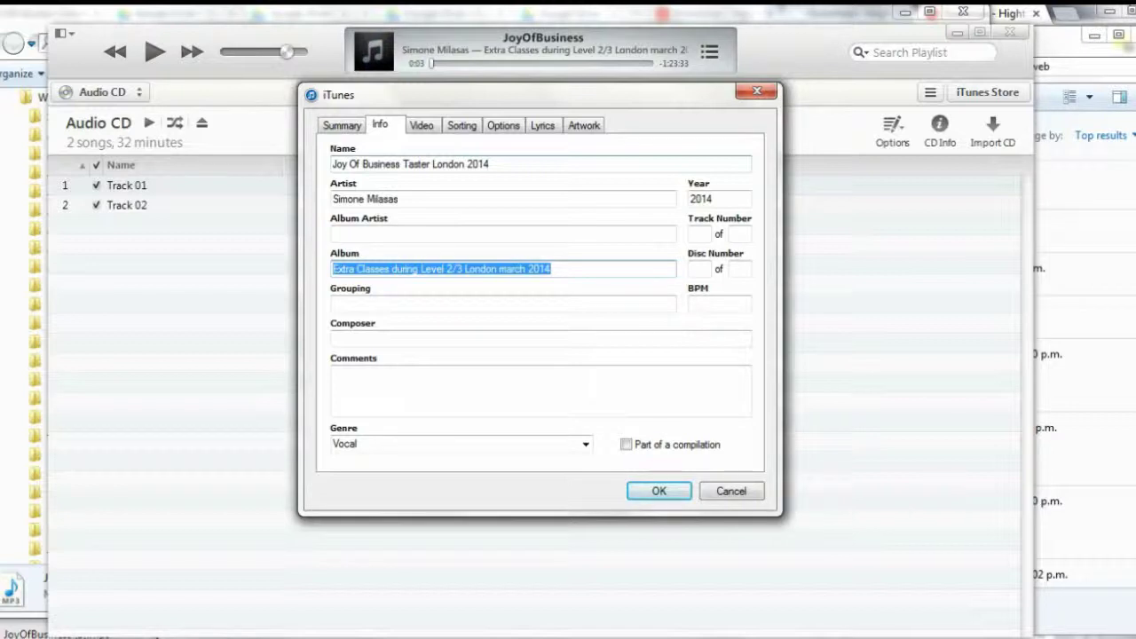
text(Joy of Business)
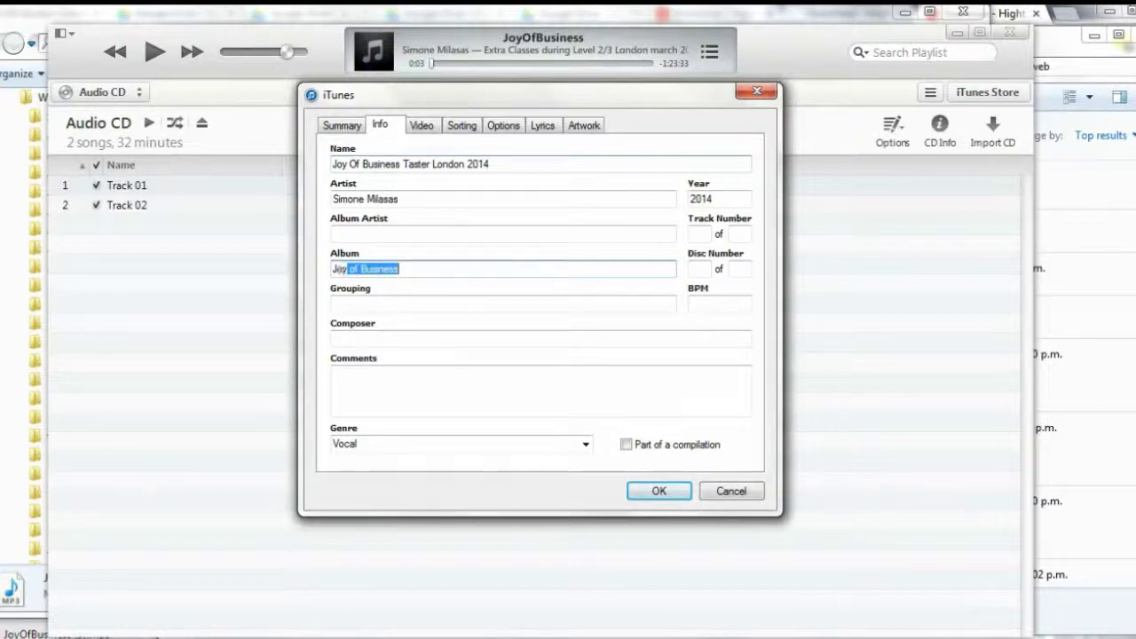
key(Tab)
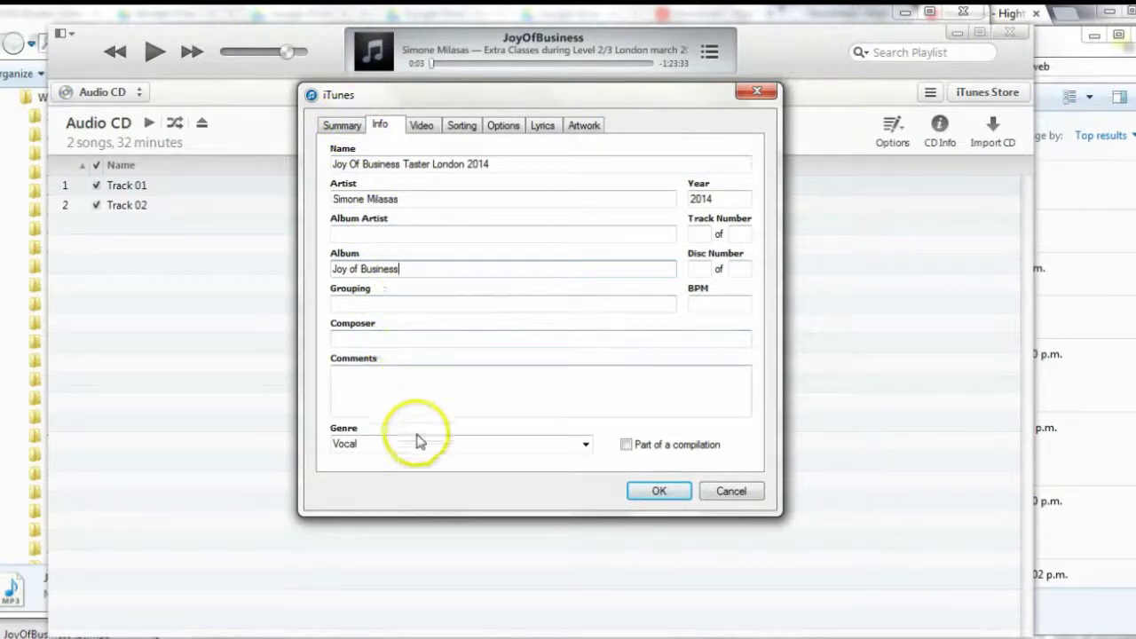
Set the track's genre to the custom value "Access Consciousness" and save the tag changes
click(586, 446)
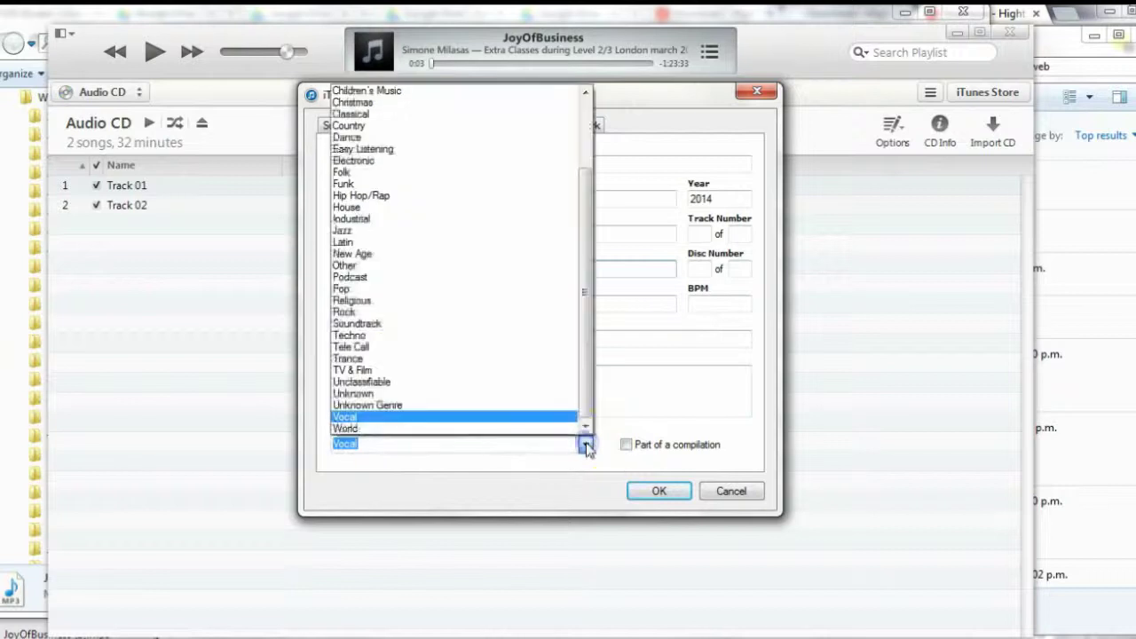
drag(588, 406, 586, 431)
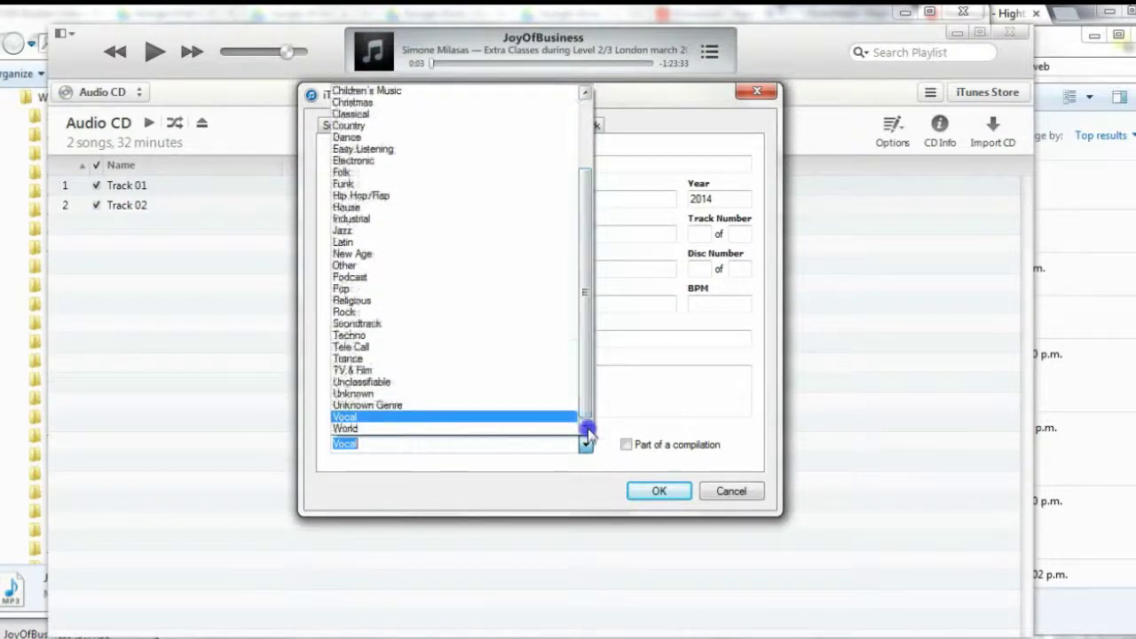
click(468, 265)
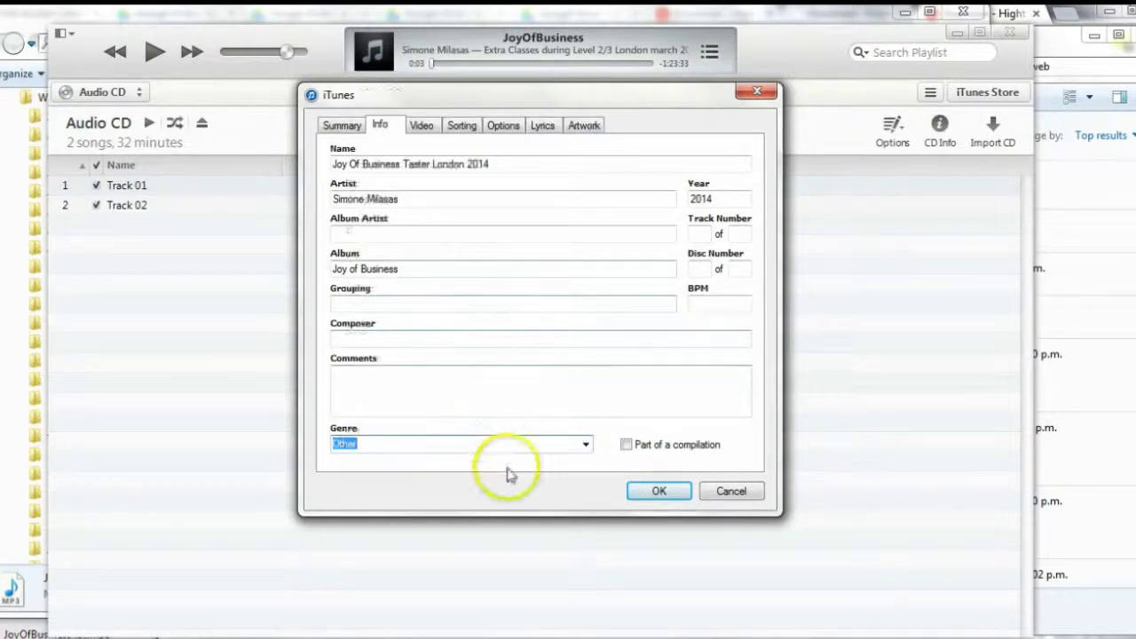
text(Acce)
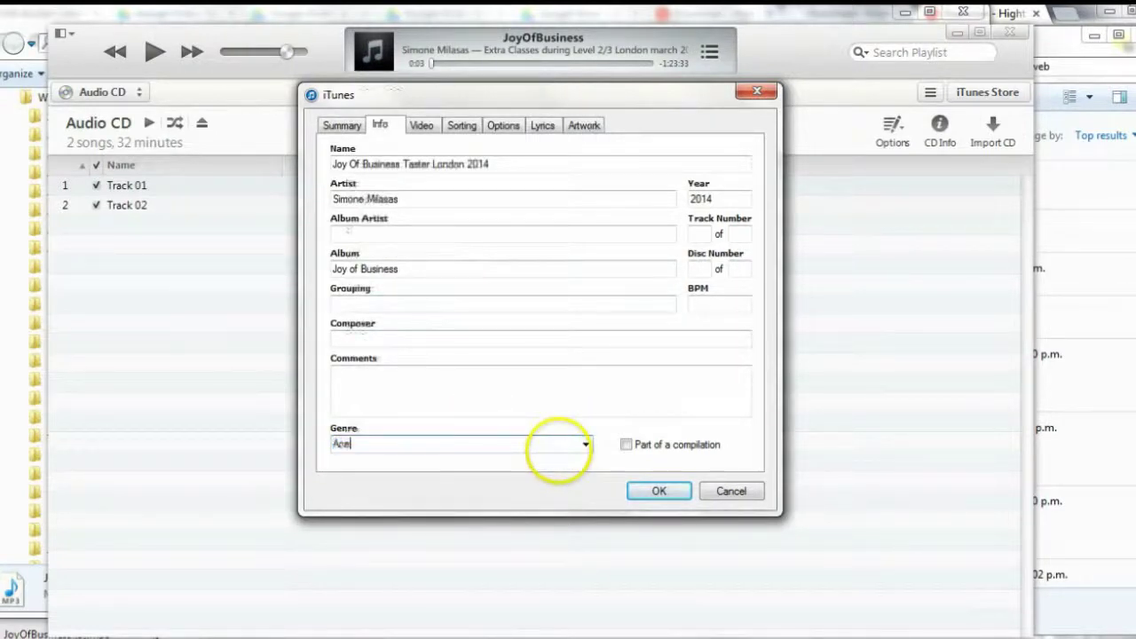
text(ss )
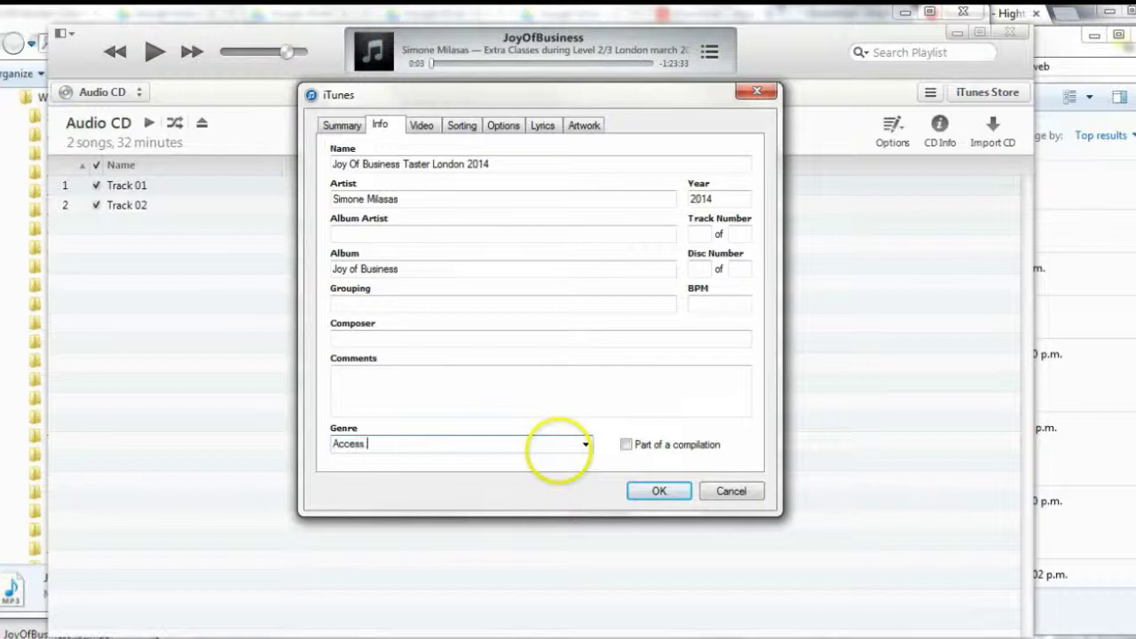
text(Consciousness)
click(661, 493)
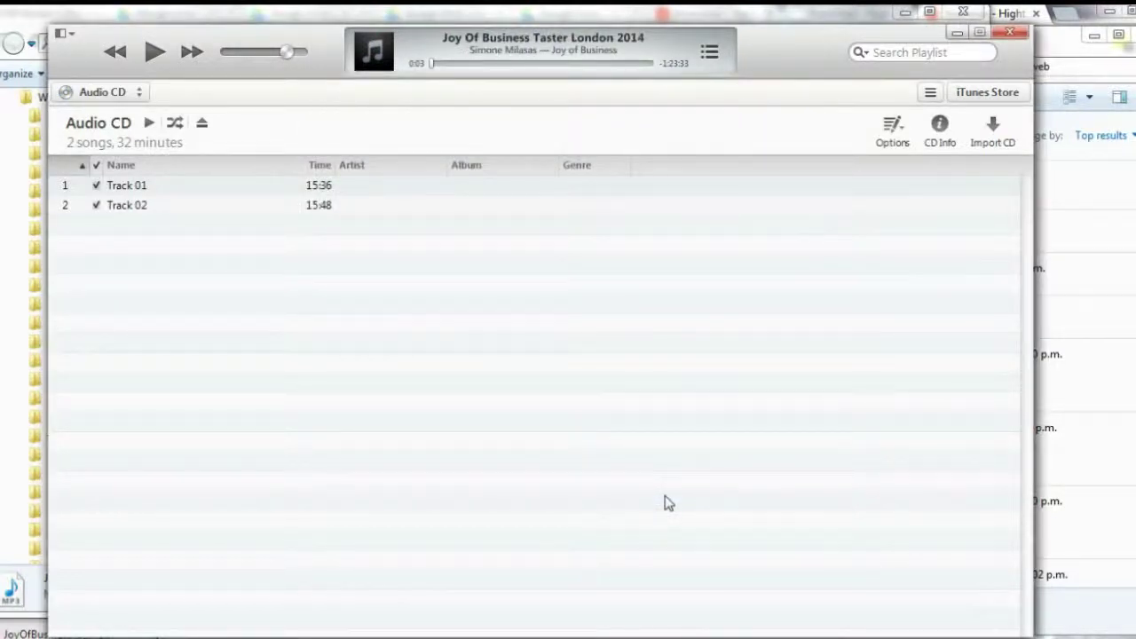
Reopen the information of the Joy Of Business Taster London 2014 track and bring up its artwork settings
click(577, 40)
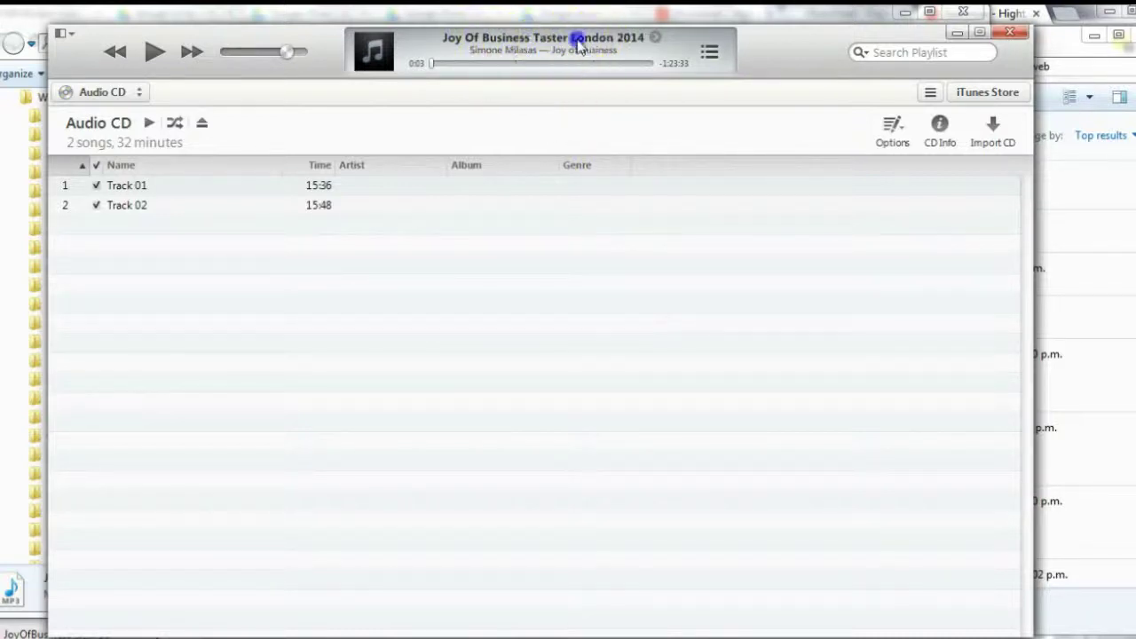
right_click(576, 41)
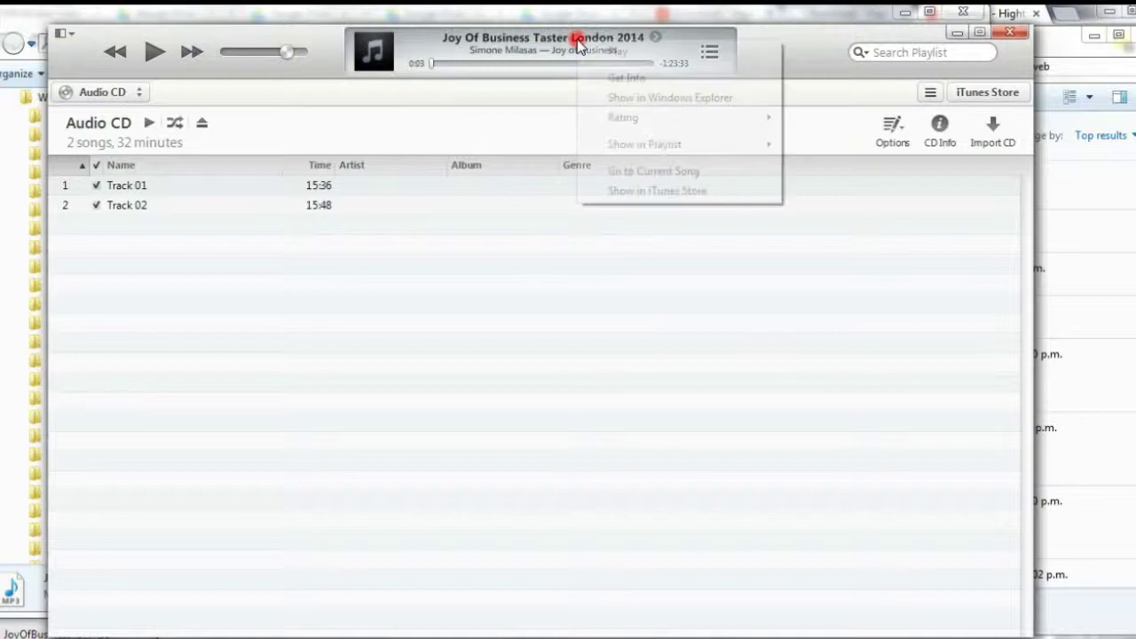
click(625, 78)
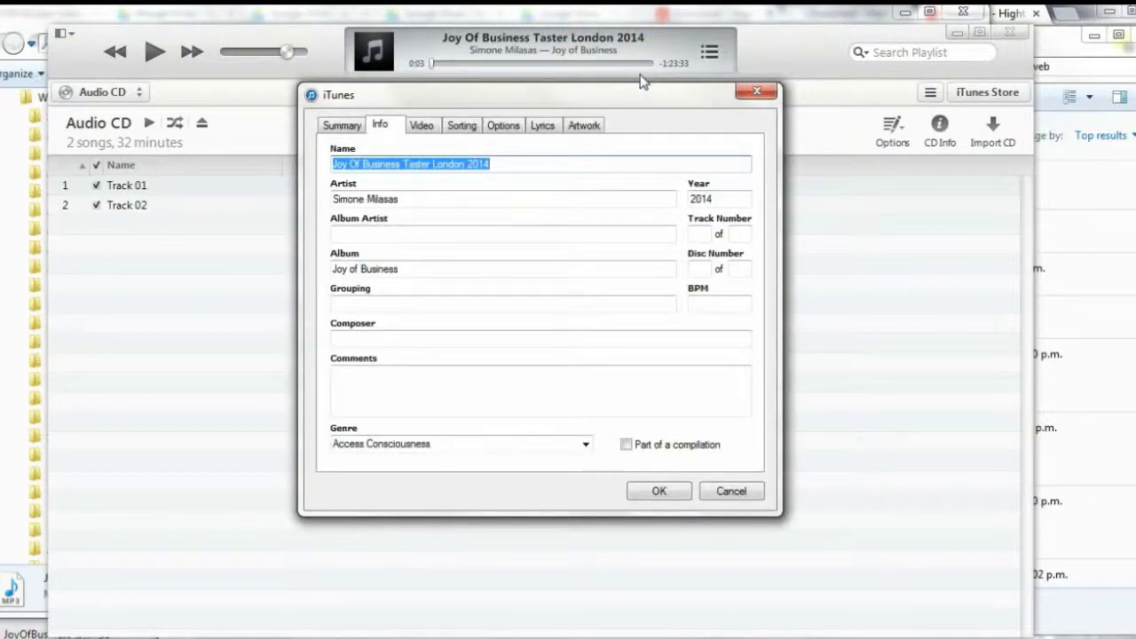
click(586, 126)
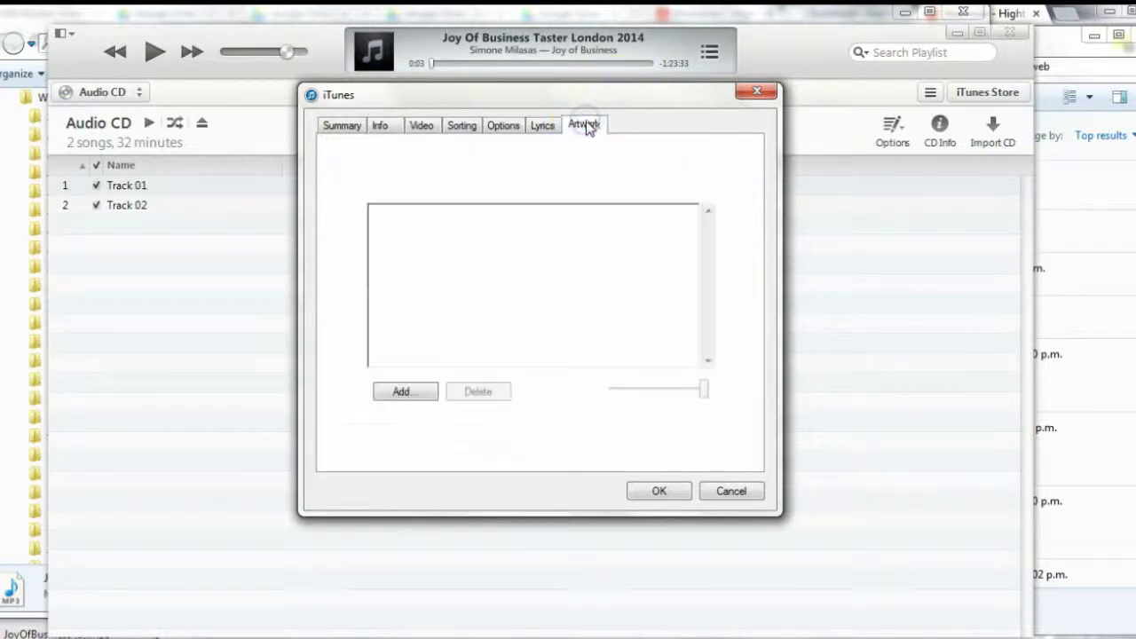
click(380, 127)
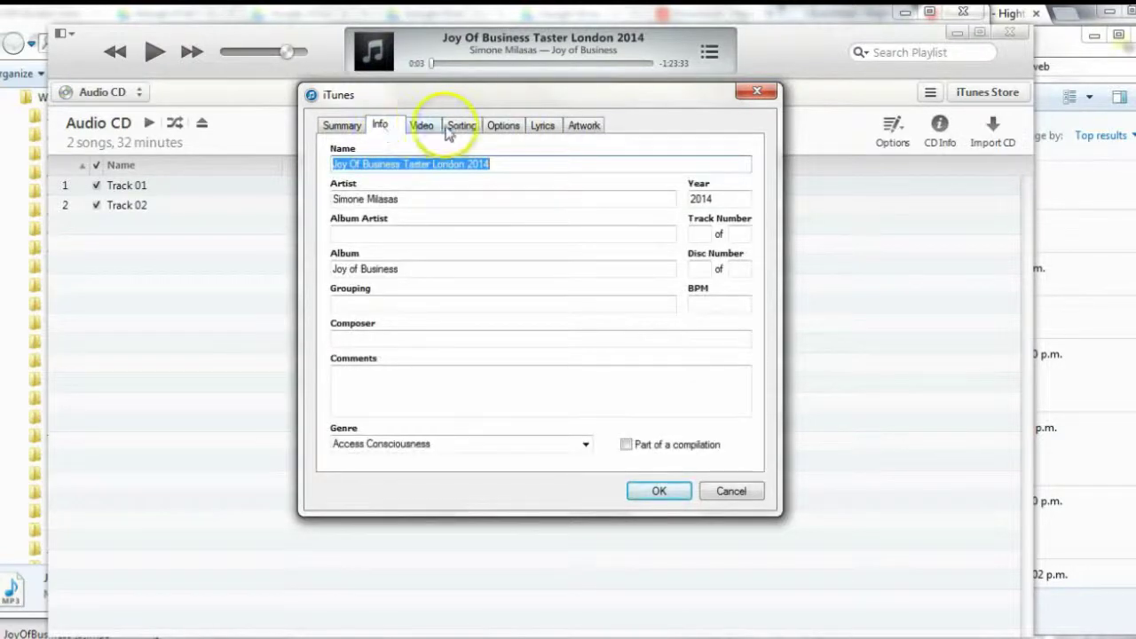
click(582, 127)
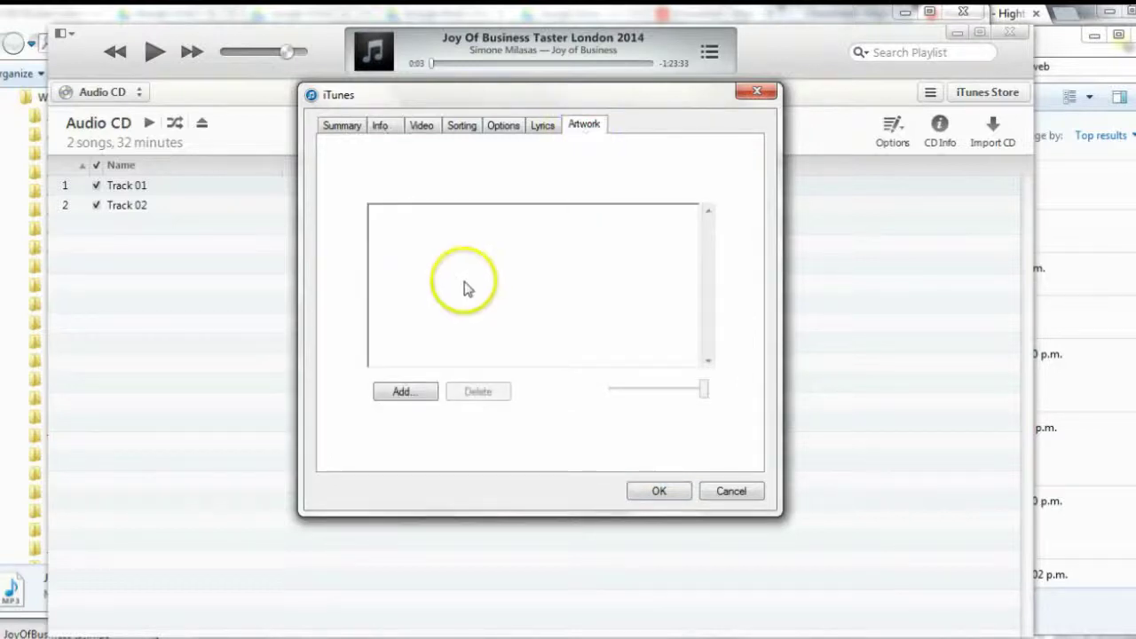
Add the JOB_YouTube-cover image from the Projects > JOB > images > Logos folder as the track's artwork, save it and close iTunes
click(398, 397)
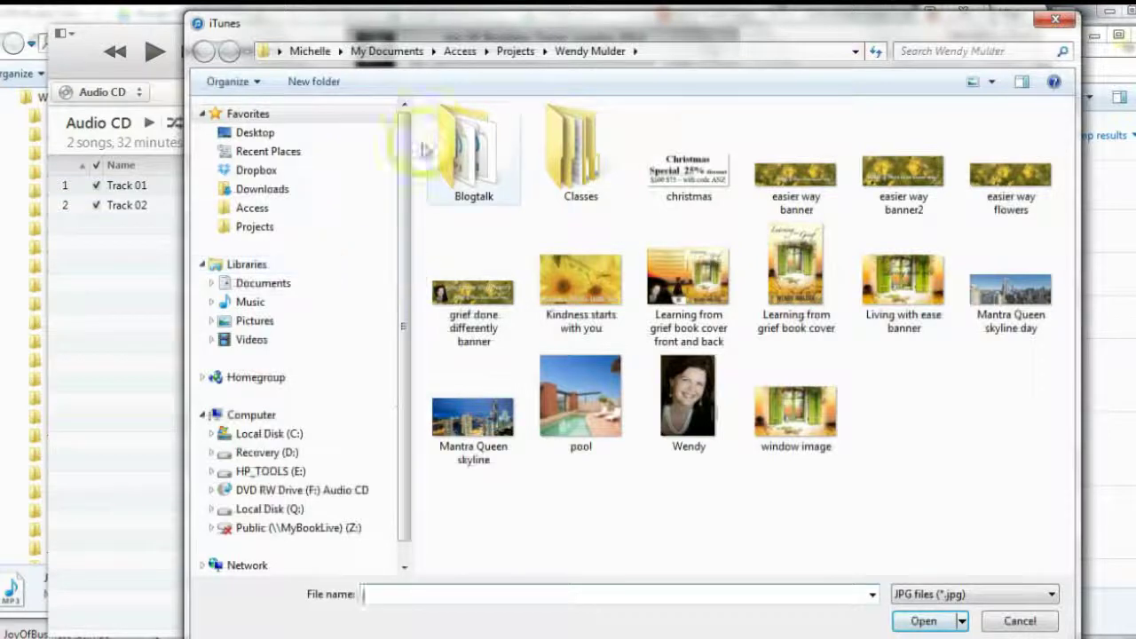
click(517, 53)
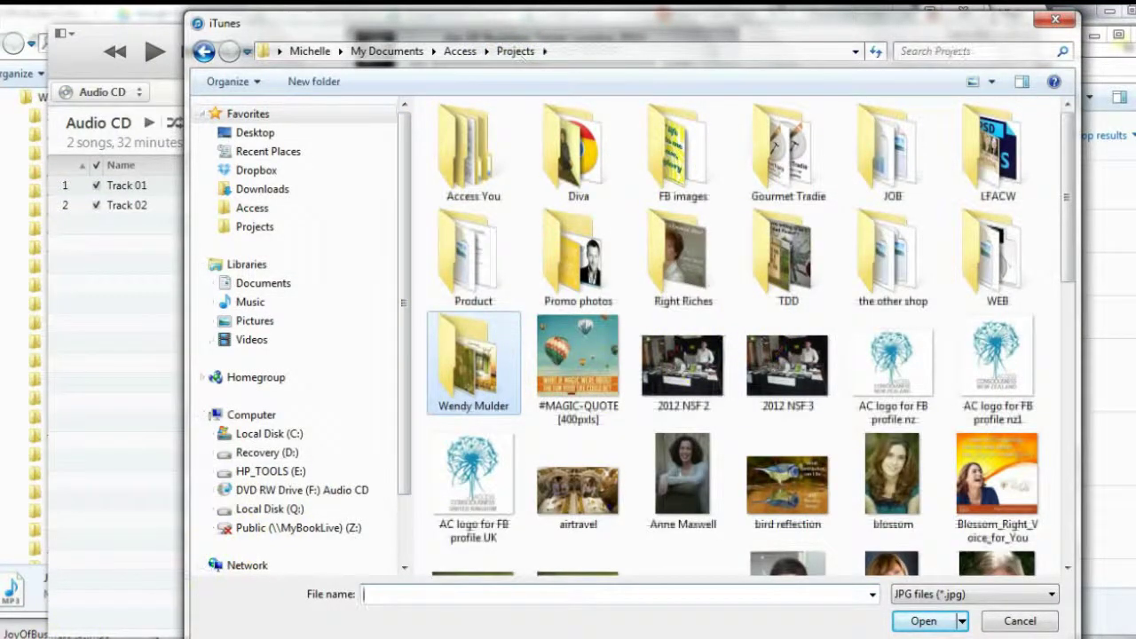
click(787, 262)
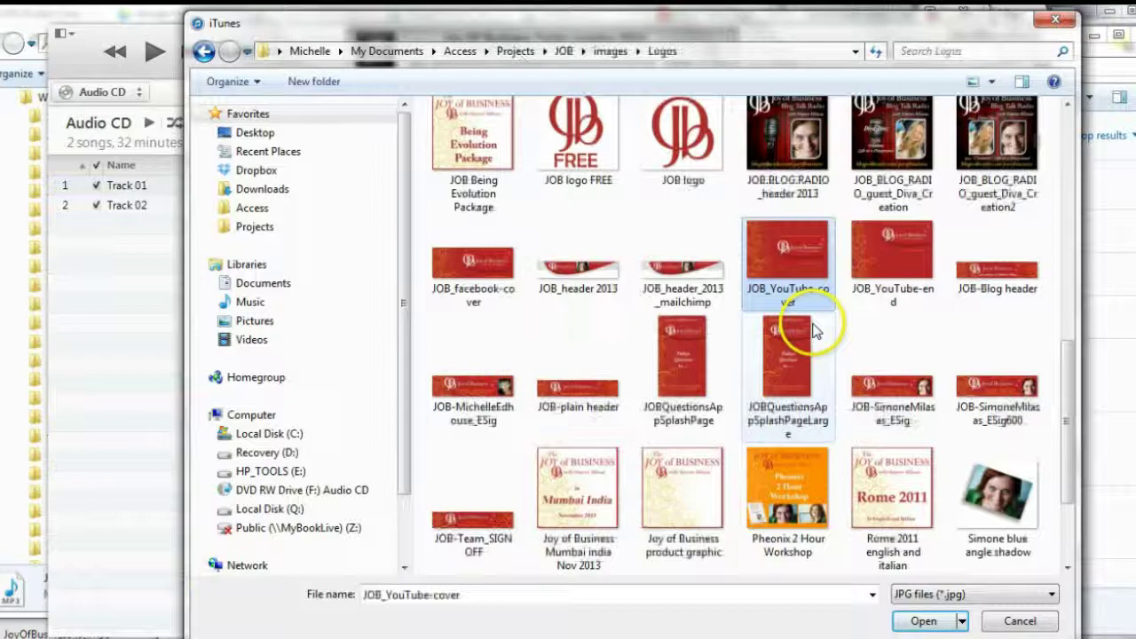
double_click(787, 262)
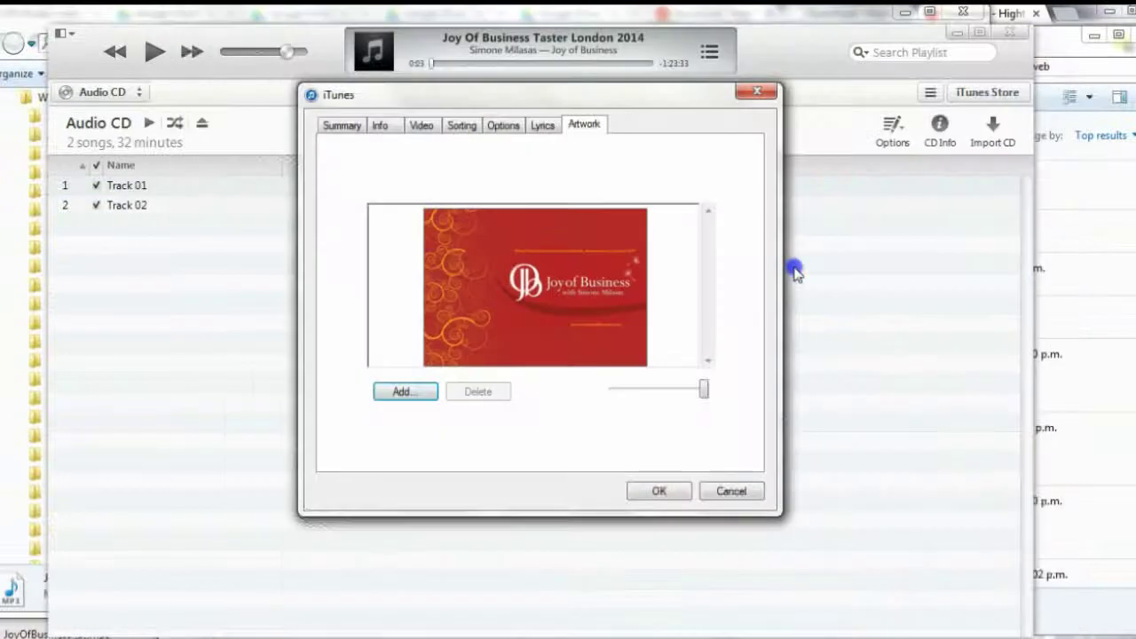
click(401, 388)
click(672, 491)
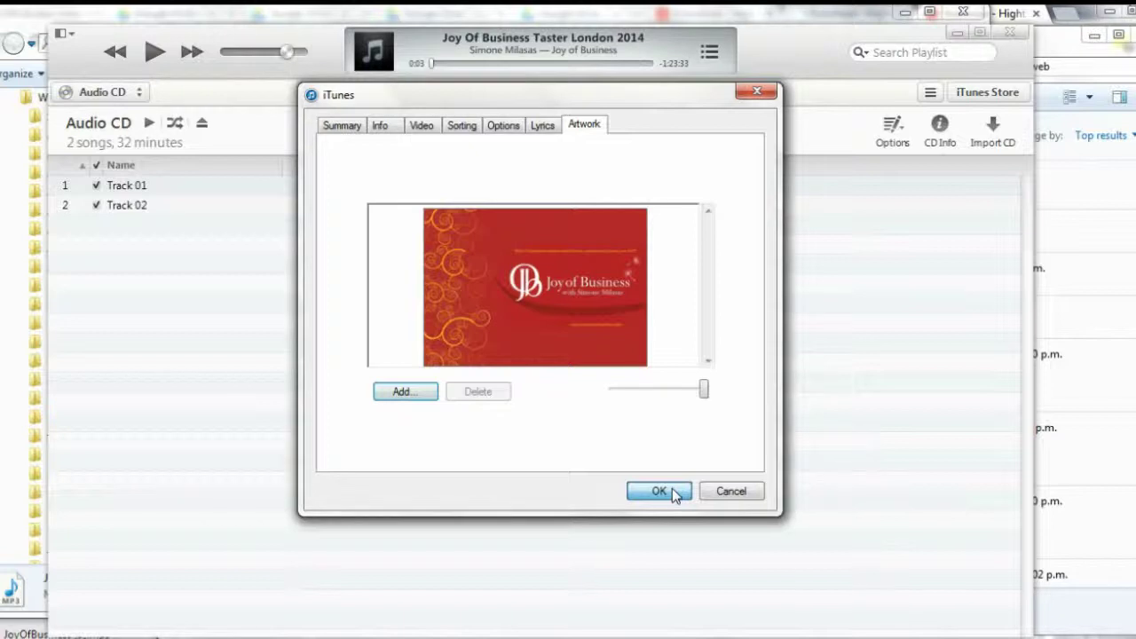
click(659, 490)
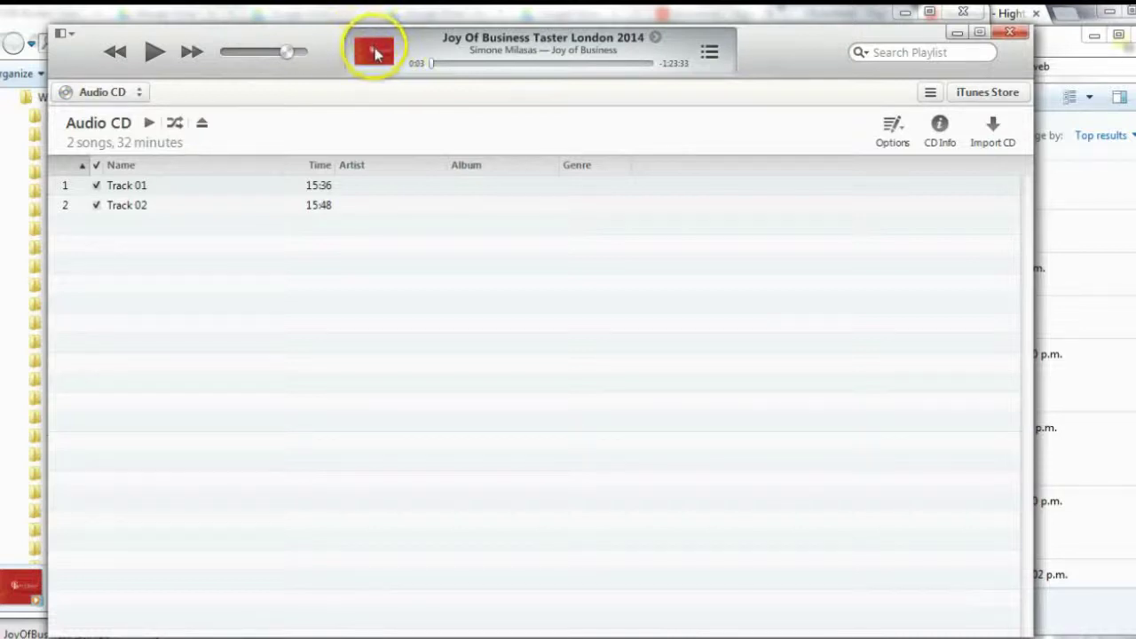
click(1013, 36)
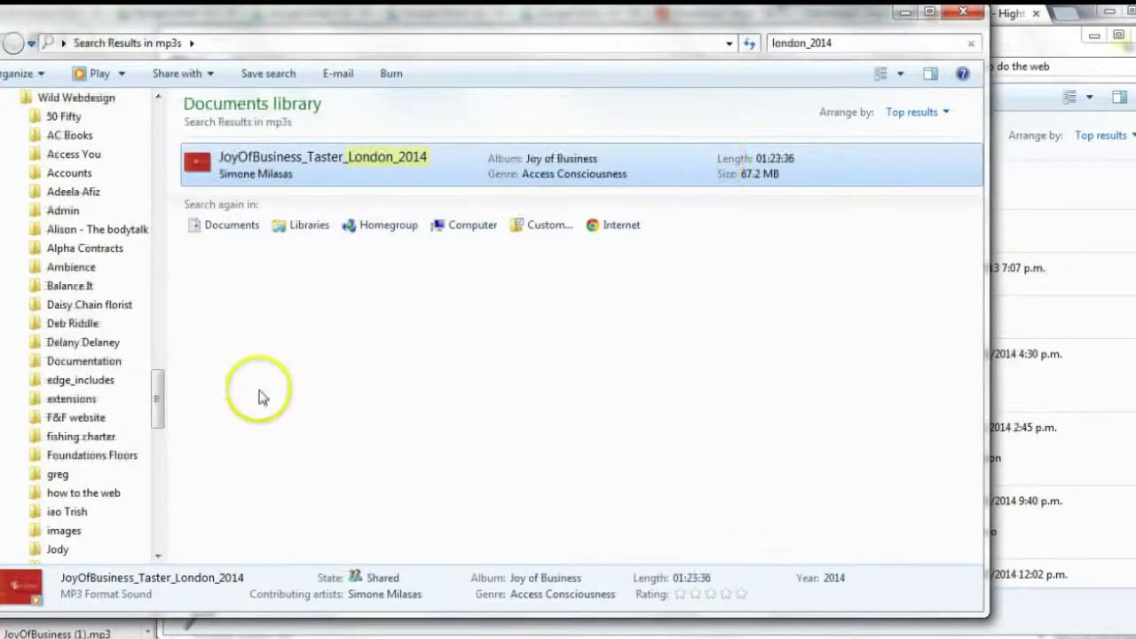